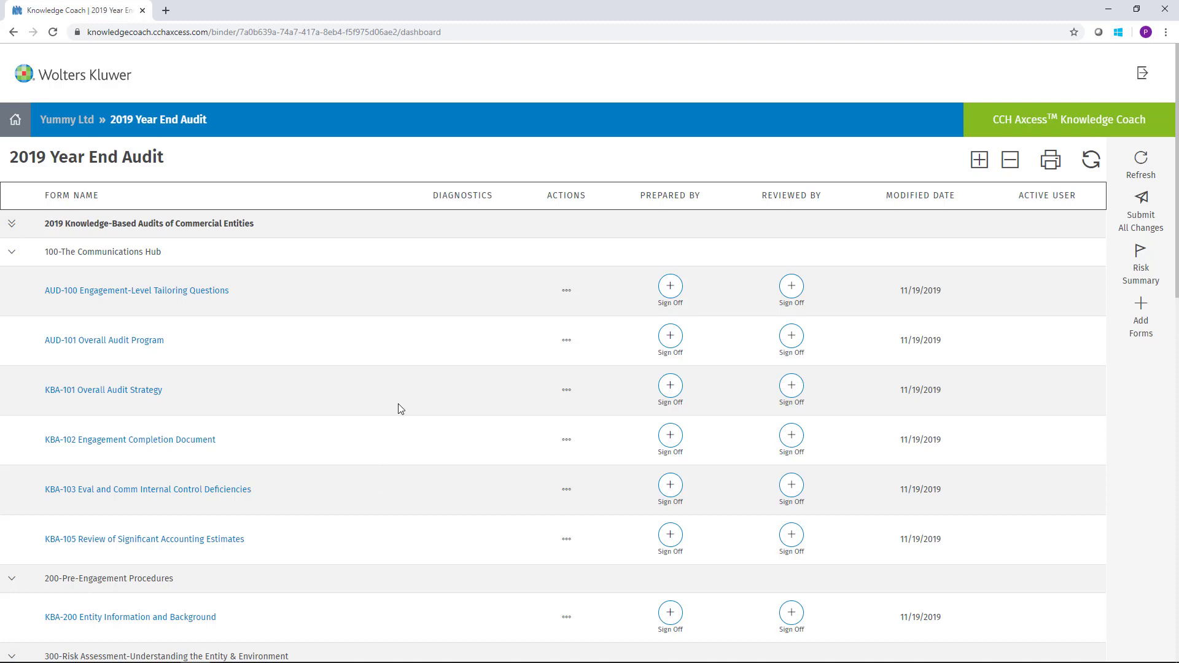
{"action": "scroll", "coordinate": [399, 405], "scroll_direction": "down", "scroll_amount": 1}
{"action": "scroll", "coordinate": [398, 408], "scroll_direction": "down", "scroll_amount": 2}
{"action": "scroll", "coordinate": [398, 408], "scroll_direction": "down", "scroll_amount": 1}
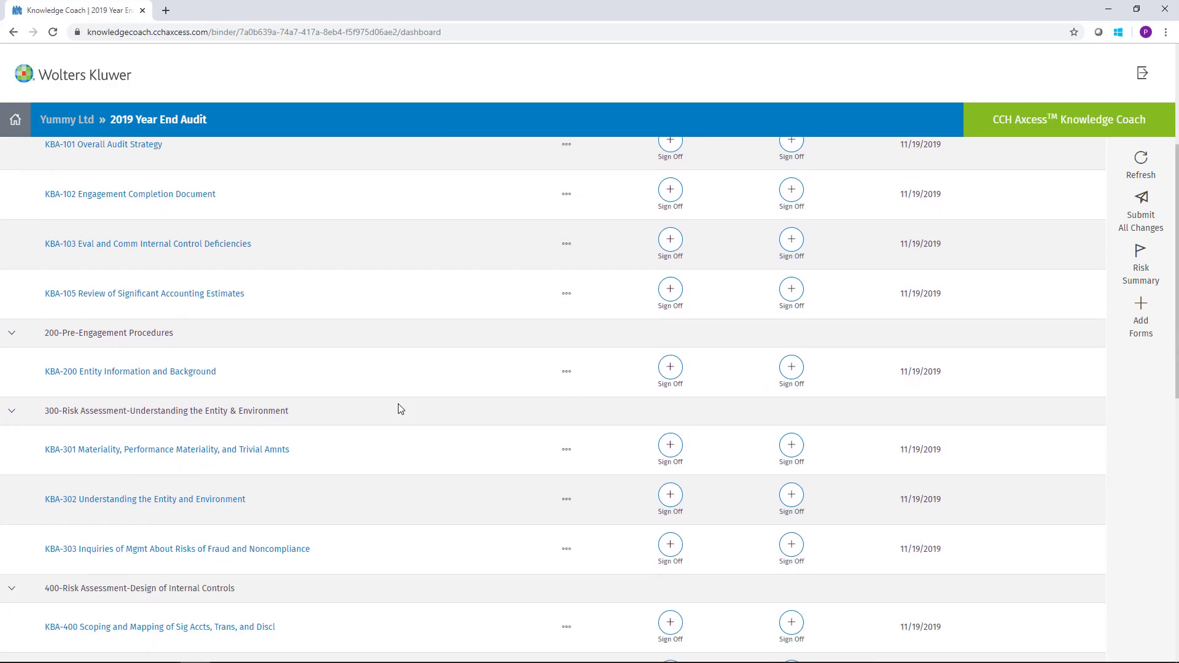
{"action": "scroll", "coordinate": [400, 409], "scroll_direction": "up", "scroll_amount": 2}
{"action": "scroll", "coordinate": [400, 409], "scroll_direction": "up", "scroll_amount": 2}
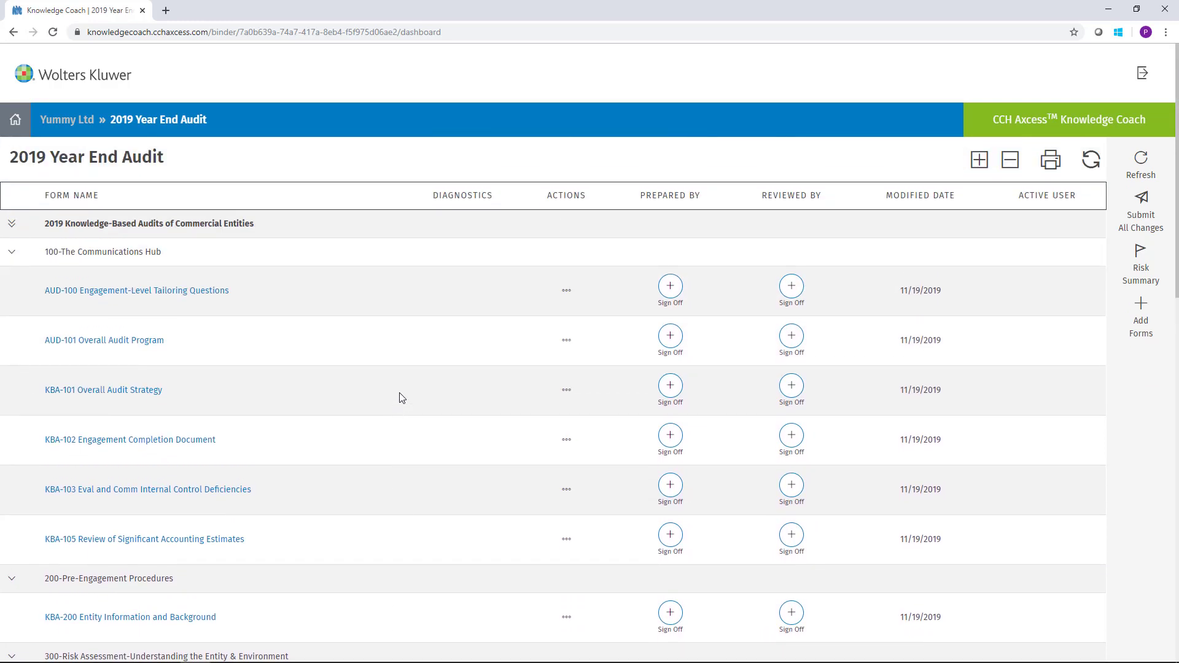
Step: Collapse all sections, then expand 2019 Knowledge-Based Audits and 100-The Communications Hub
{"action": "left_click", "coordinate": [997, 164]}
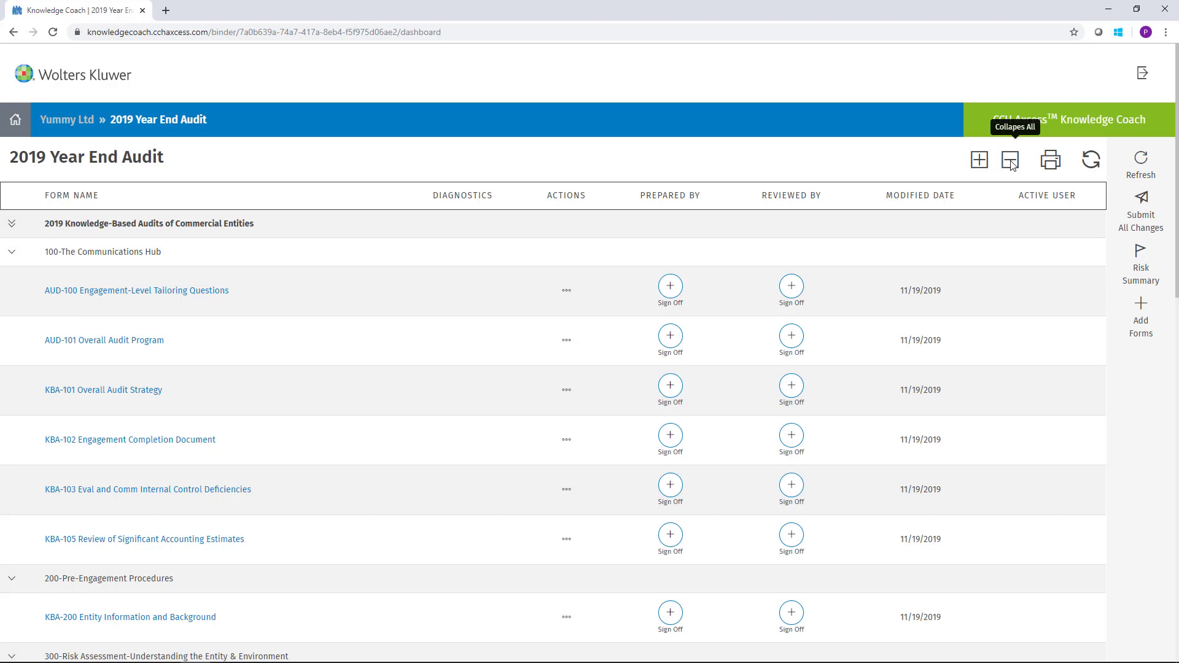
{"action": "left_click", "coordinate": [1011, 160]}
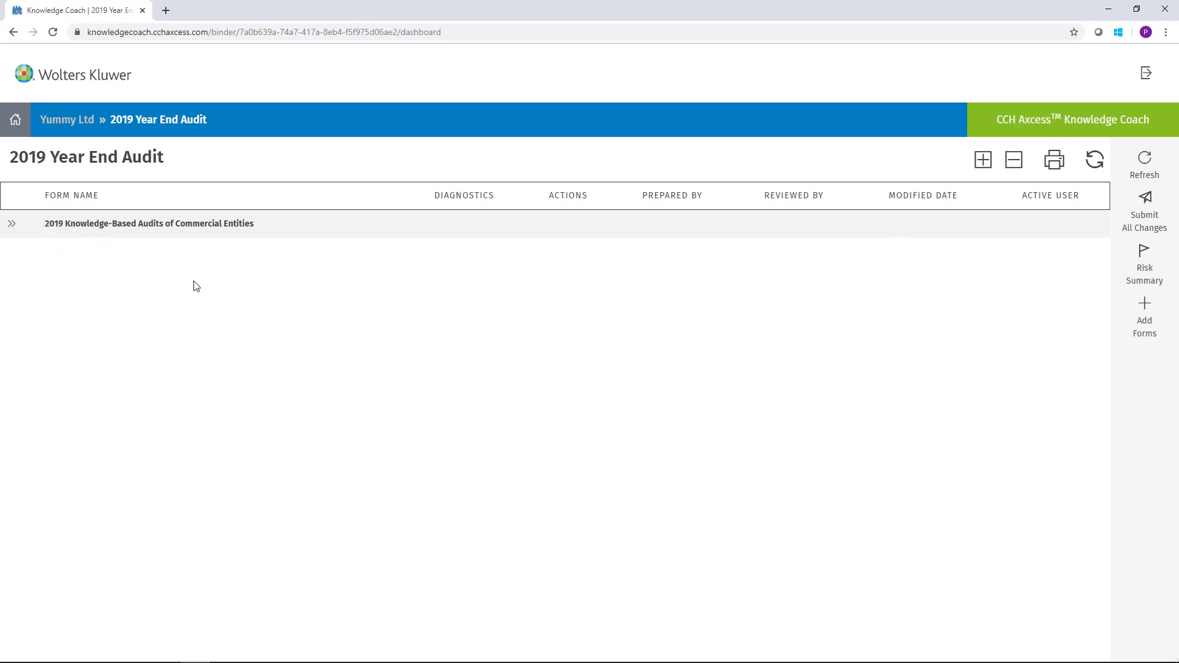
{"action": "left_click", "coordinate": [11, 225]}
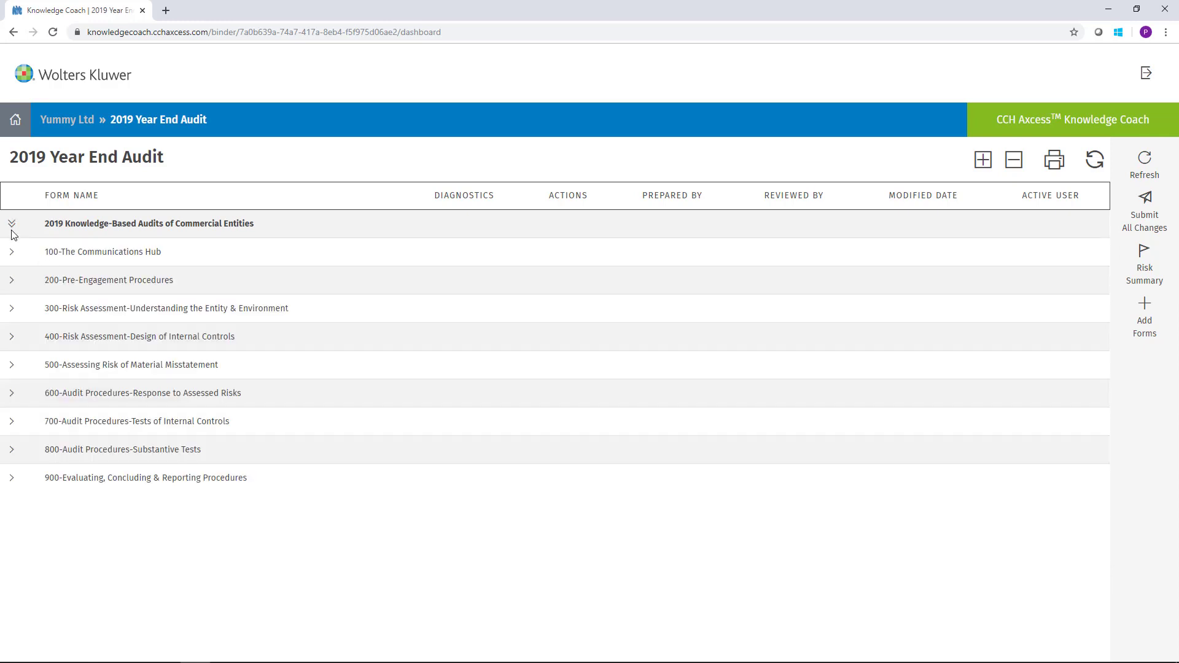
{"action": "left_click", "coordinate": [12, 253]}
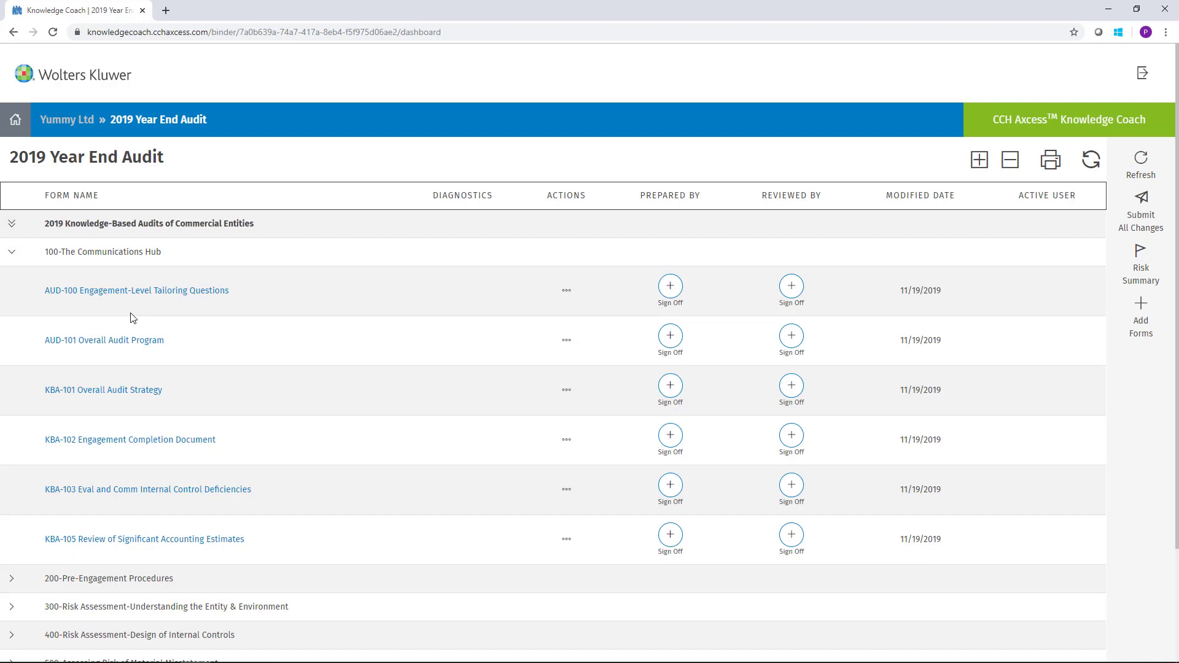
Step: Open the AUD-100 Engagement-Level Tailoring Questions form, then return via the 2019 Year End Audit breadcrumb
{"action": "left_click", "coordinate": [129, 291]}
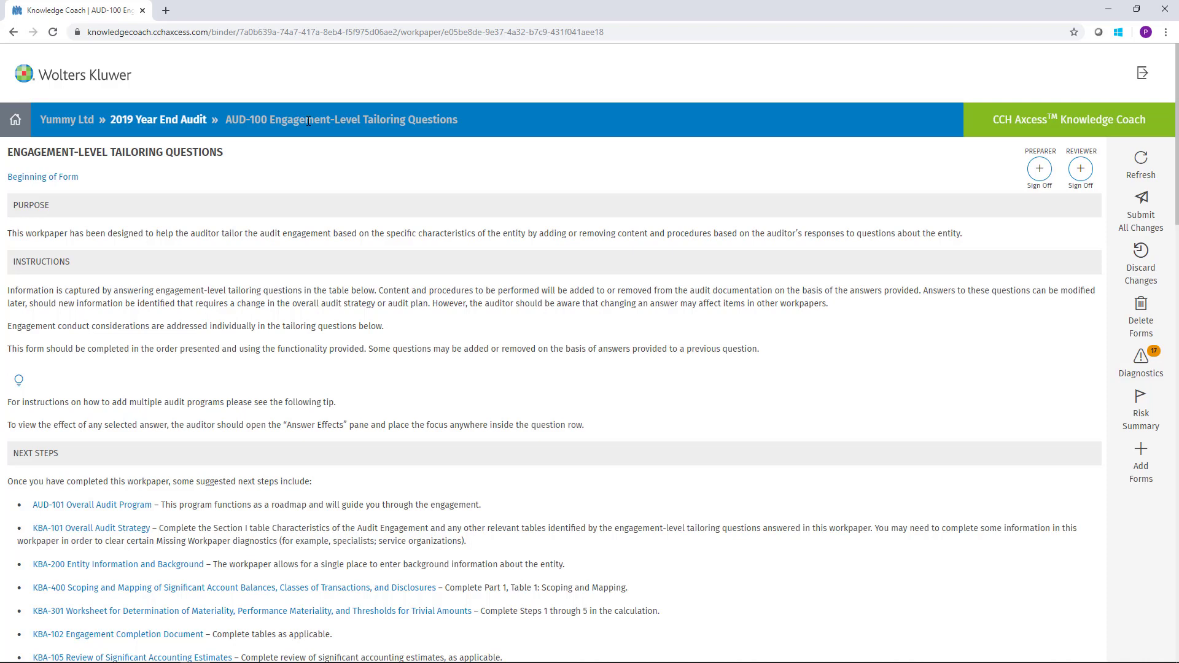
{"action": "left_click", "coordinate": [152, 126]}
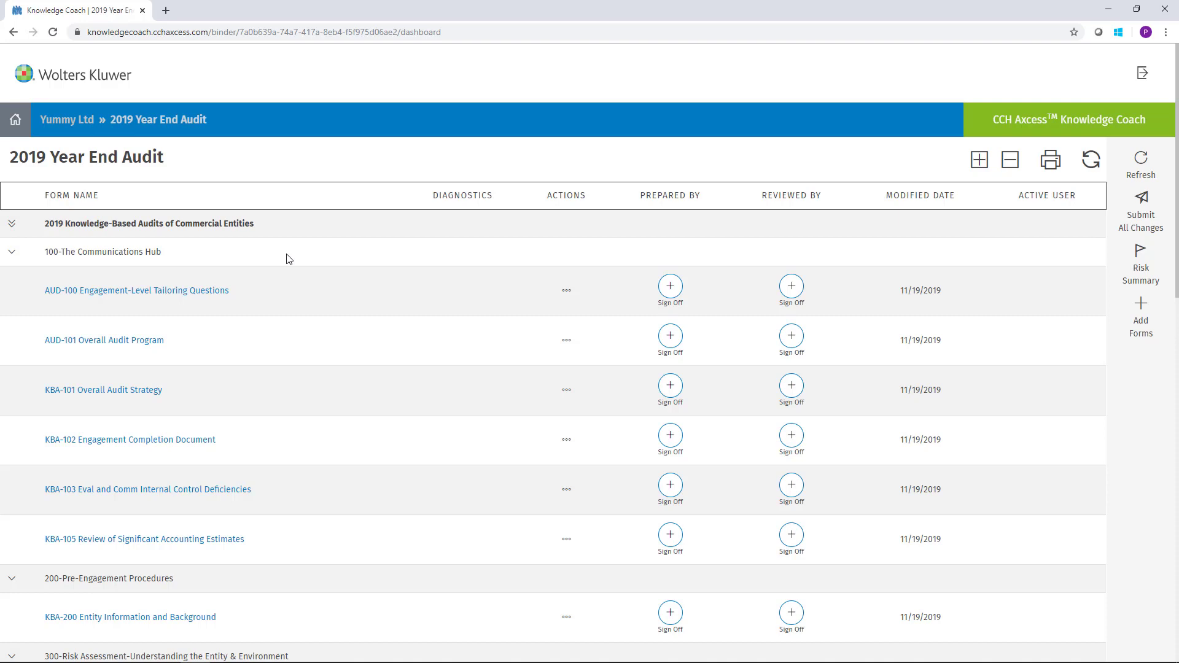
Step: Open the AUD-100 Engagement-Level Tailoring Questions link in a new browser tab from its context menu
{"action": "right_click", "coordinate": [184, 293]}
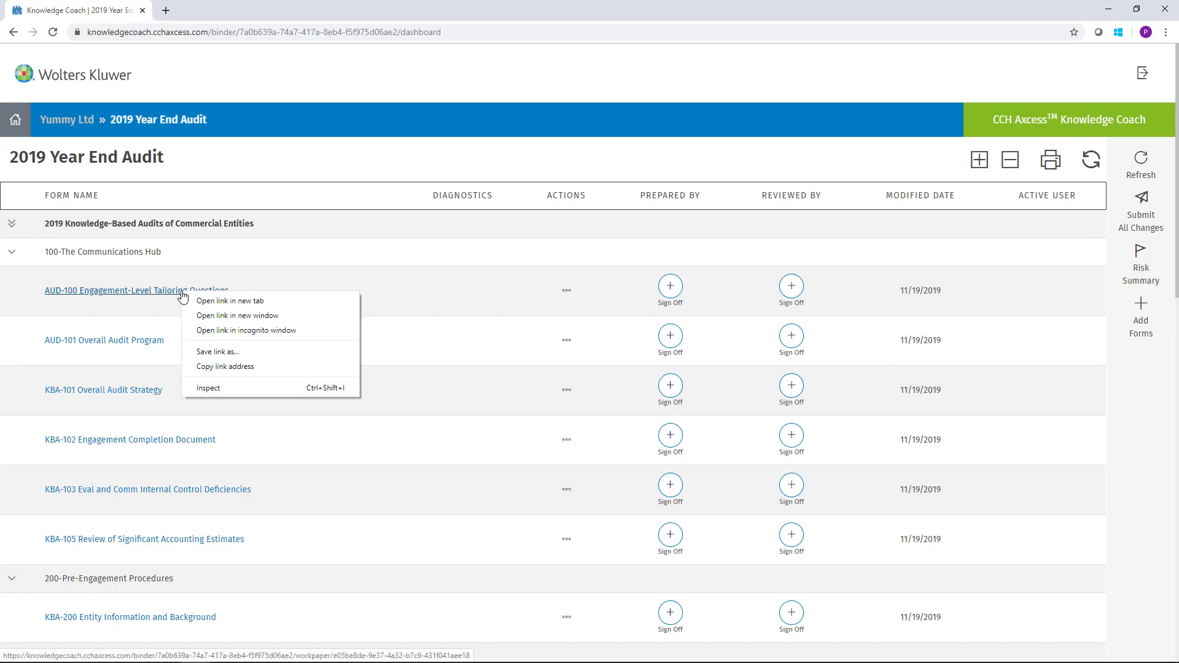
{"action": "left_click", "coordinate": [251, 302]}
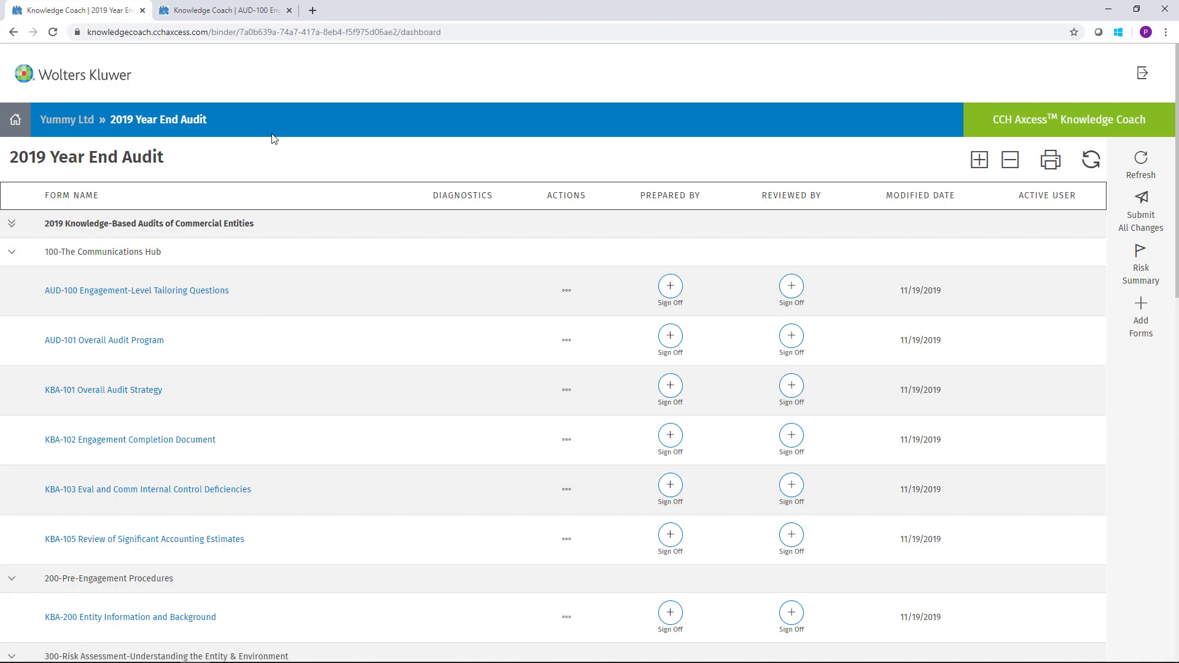
Step: Switch back and forth between the AUD-100 form tab and the dashboard tab
{"action": "left_click", "coordinate": [226, 11]}
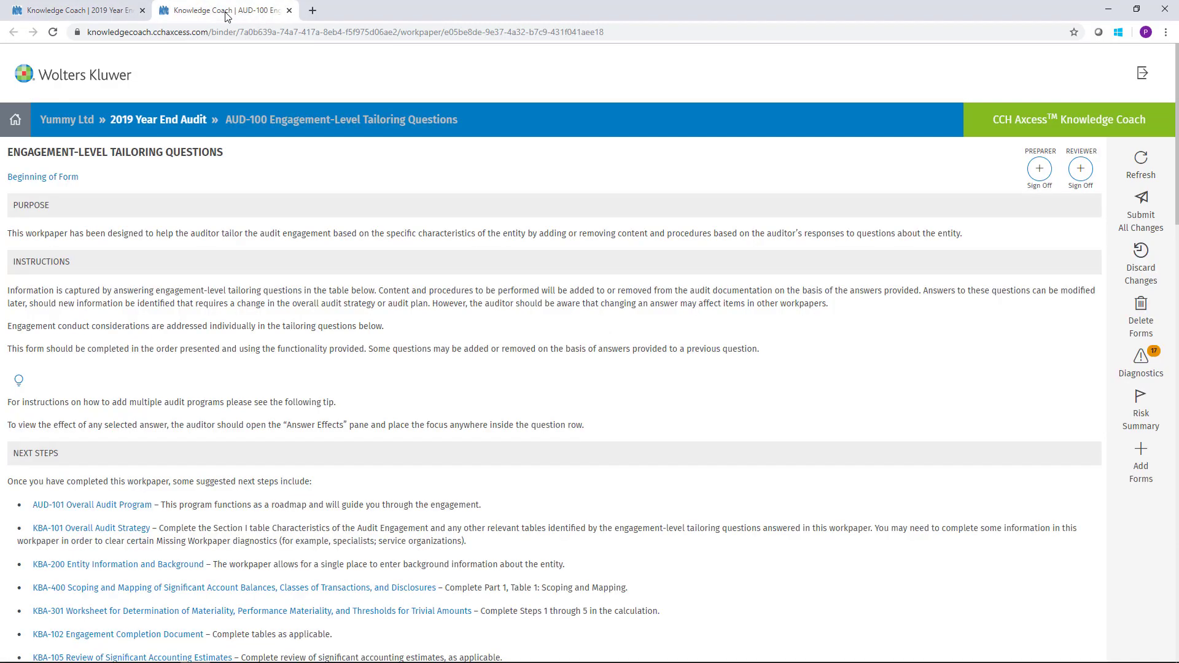
{"action": "left_click", "coordinate": [85, 10]}
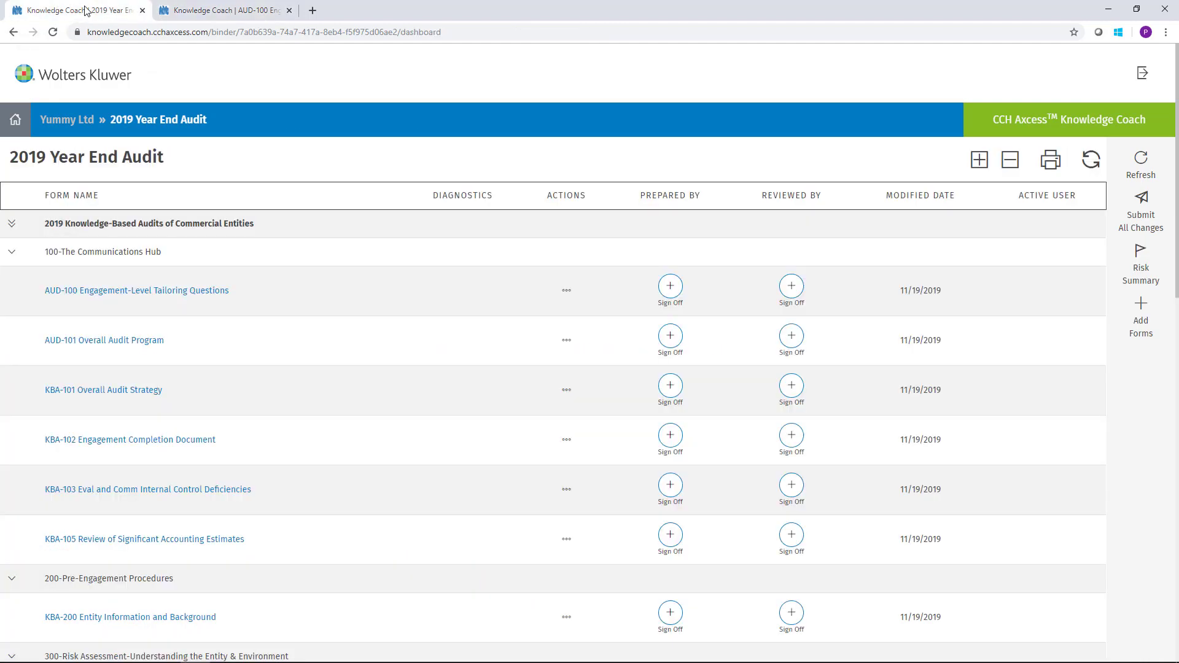
{"action": "left_click", "coordinate": [209, 14]}
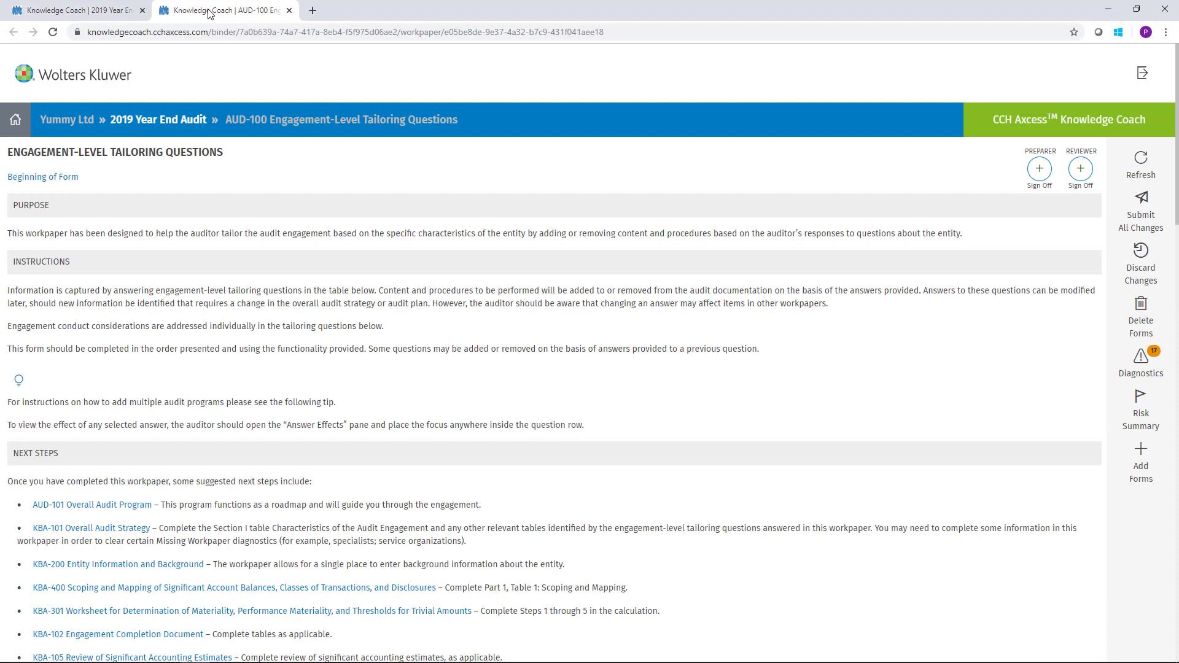
Step: Detach the AUD-100 tab into its own window, dock it back, and close it
{"action": "mouse_move", "coordinate": [208, 13]}
{"action": "left_mouse_down"}
{"action": "mouse_move", "coordinate": [390, 141]}
{"action": "mouse_move", "coordinate": [488, 97]}
{"action": "left_mouse_up"}
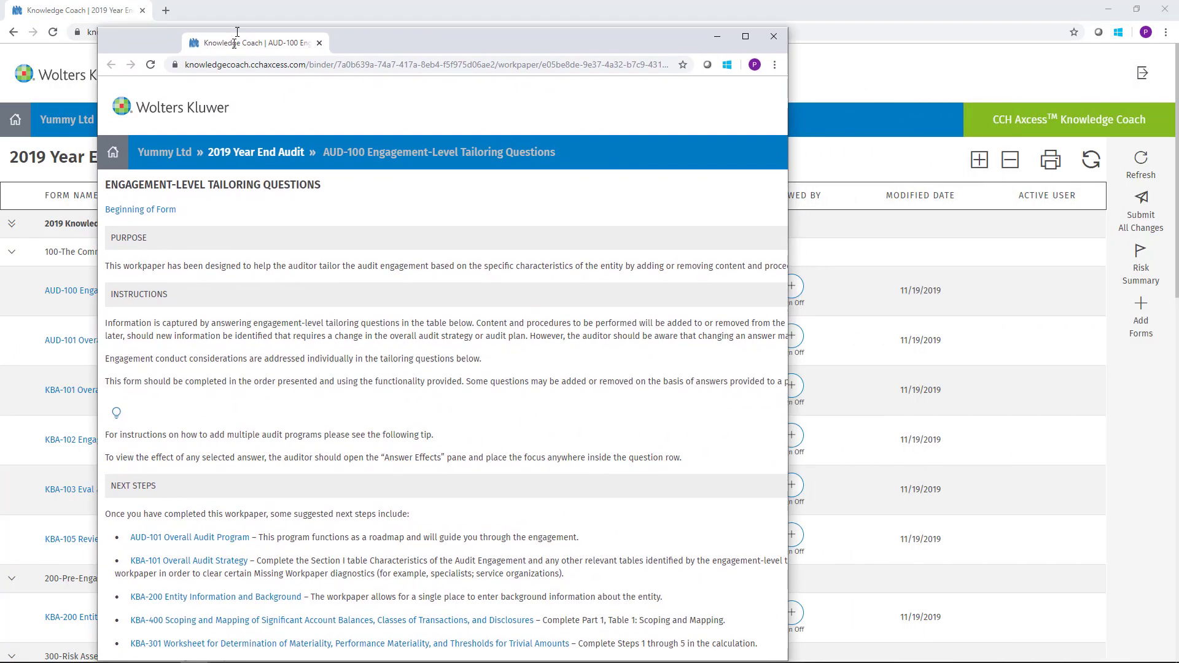
{"action": "left_click_drag", "start_coordinate": [488, 98], "coordinate": [248, 13]}
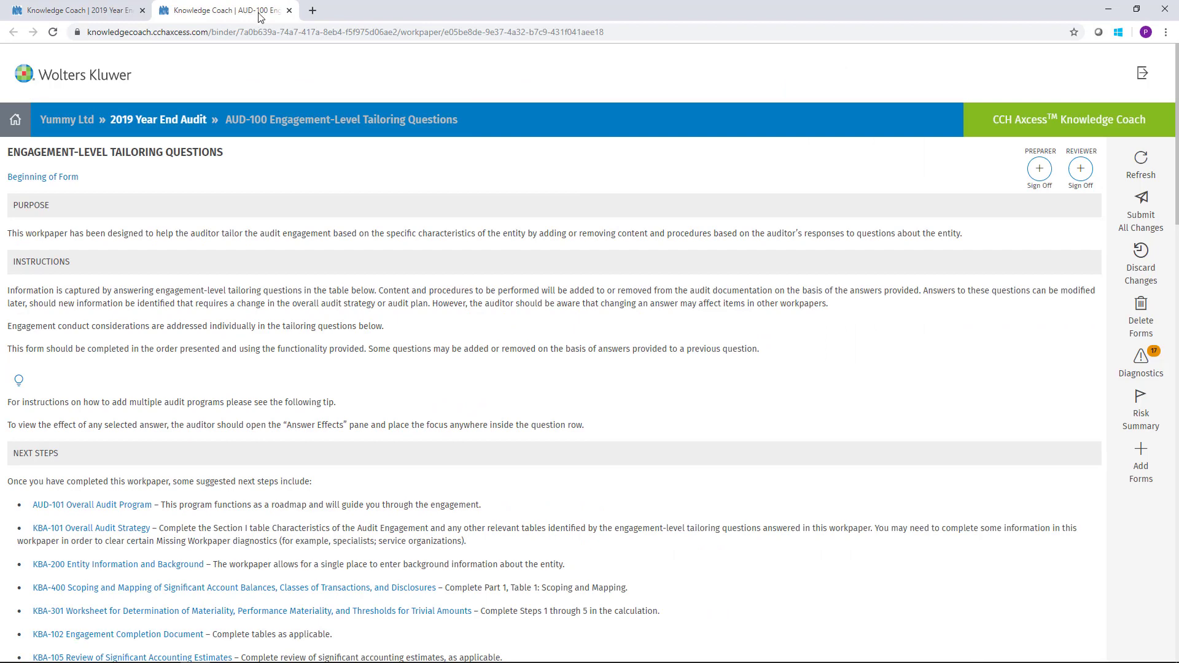
{"action": "left_click", "coordinate": [290, 10]}
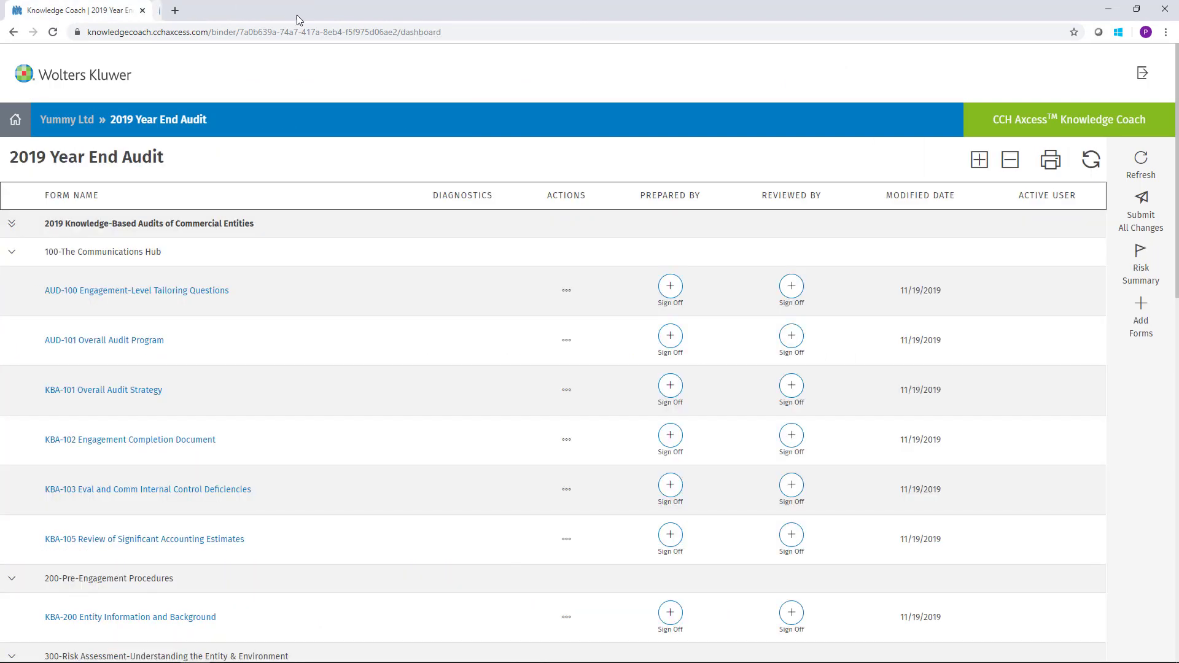